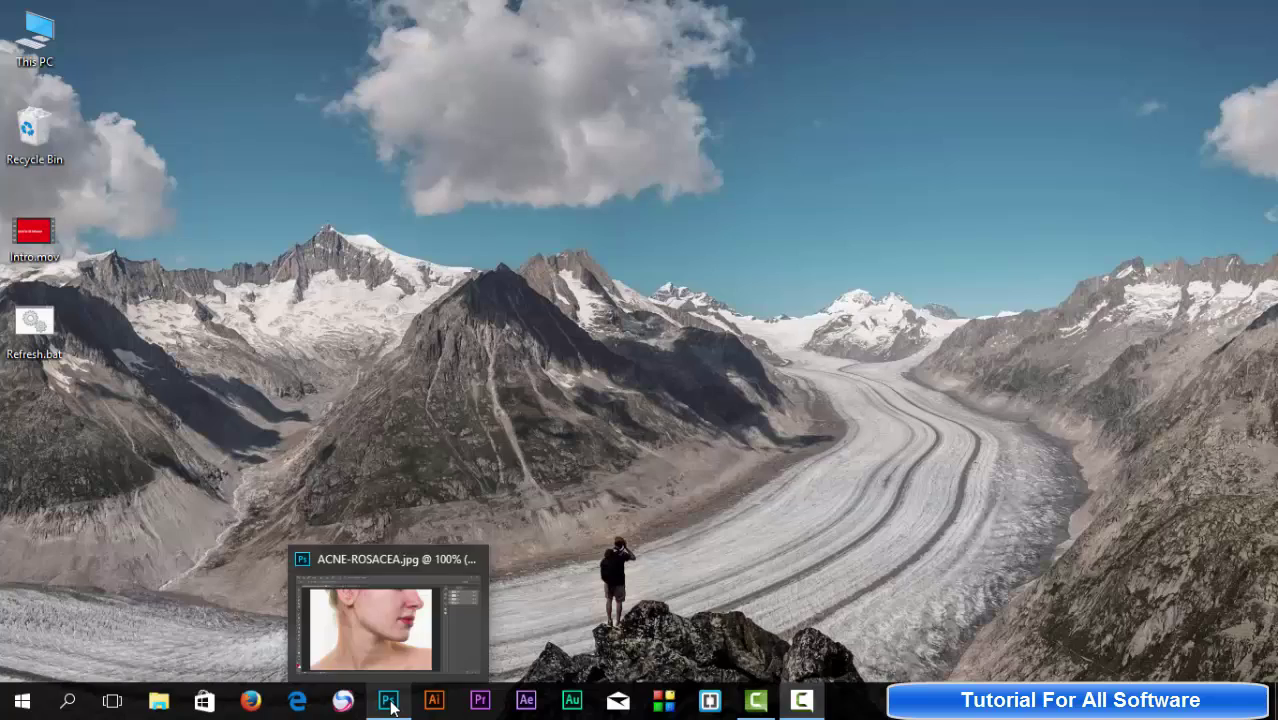
- Restore the Photoshop window showing the ACNE-ROSACEA.jpg portrait from the taskbar
{"action": "left_click", "coordinate": [390, 706]}
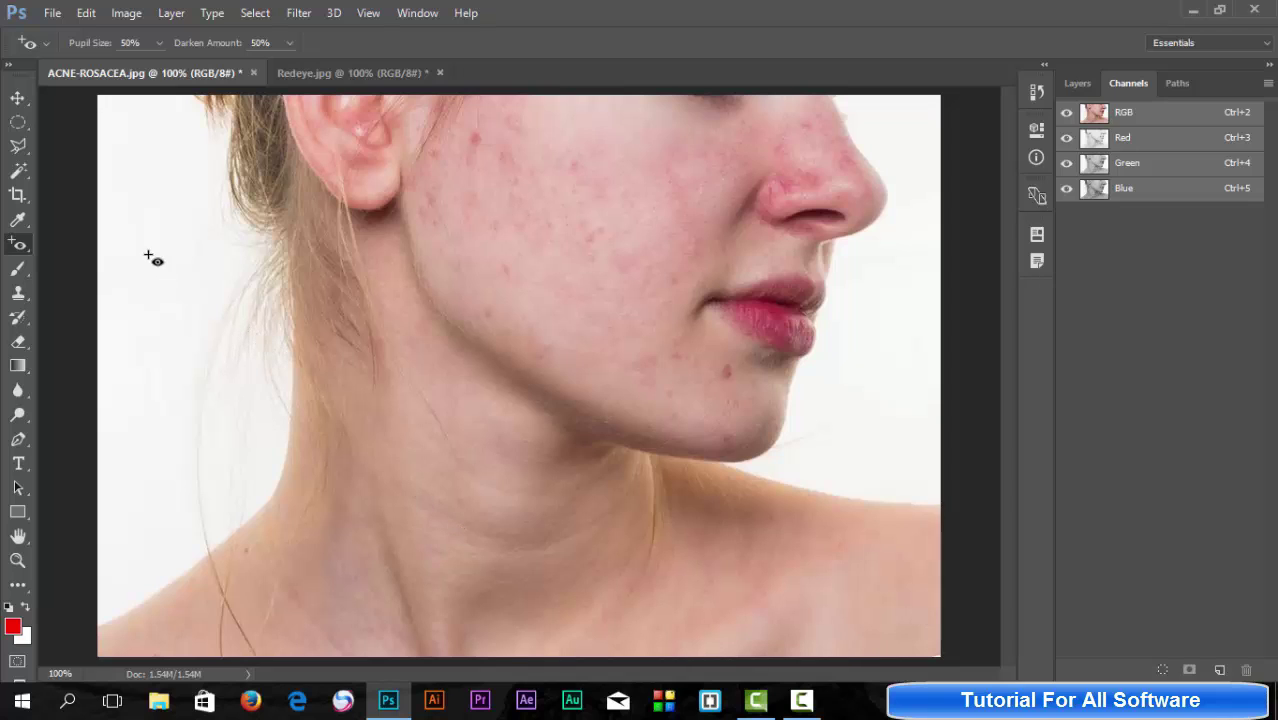
- Switch to the Spot Healing Brush Tool from the healing tool group
{"action": "right_click", "coordinate": [20, 241]}
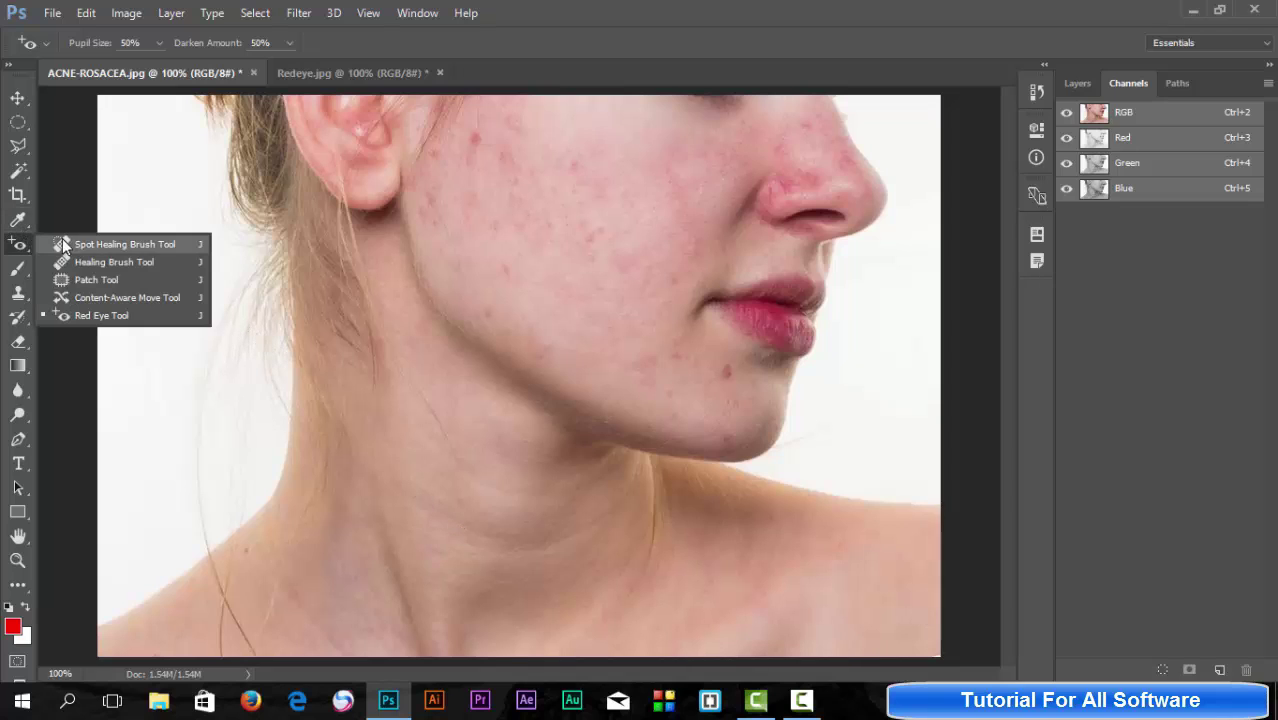
{"action": "left_click", "coordinate": [103, 244]}
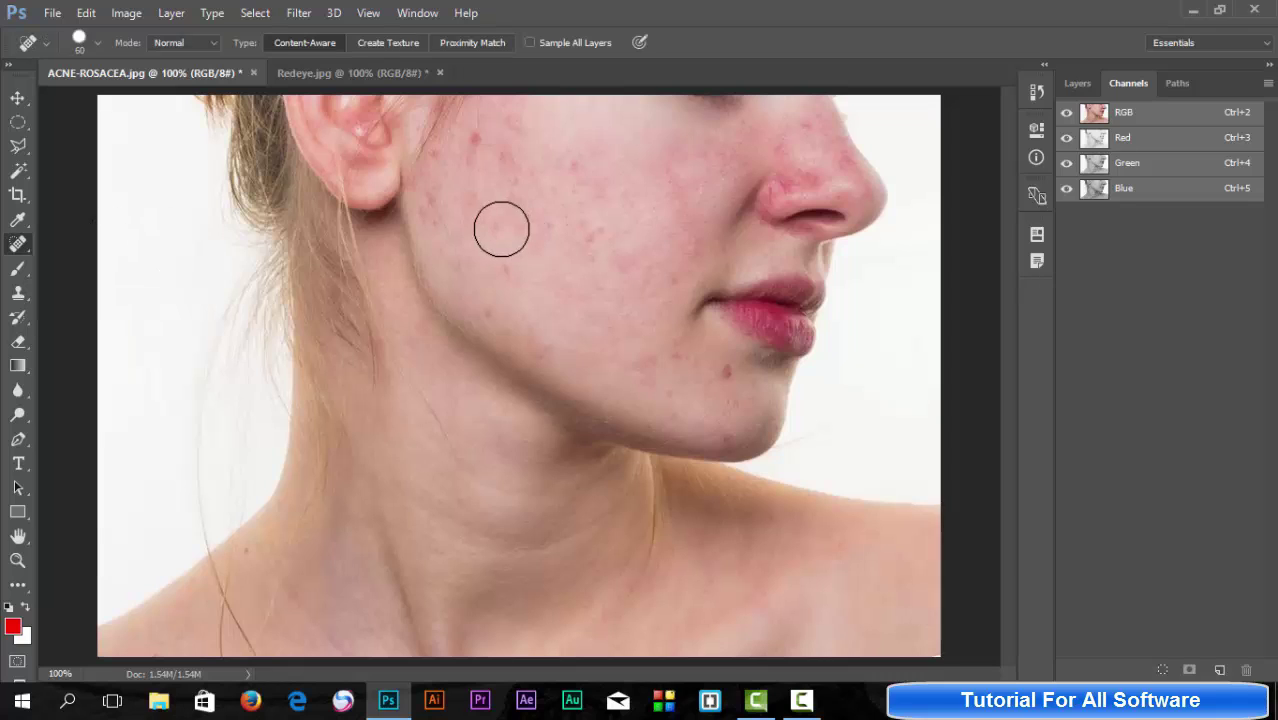
{"action": "right_click", "coordinate": [20, 243]}
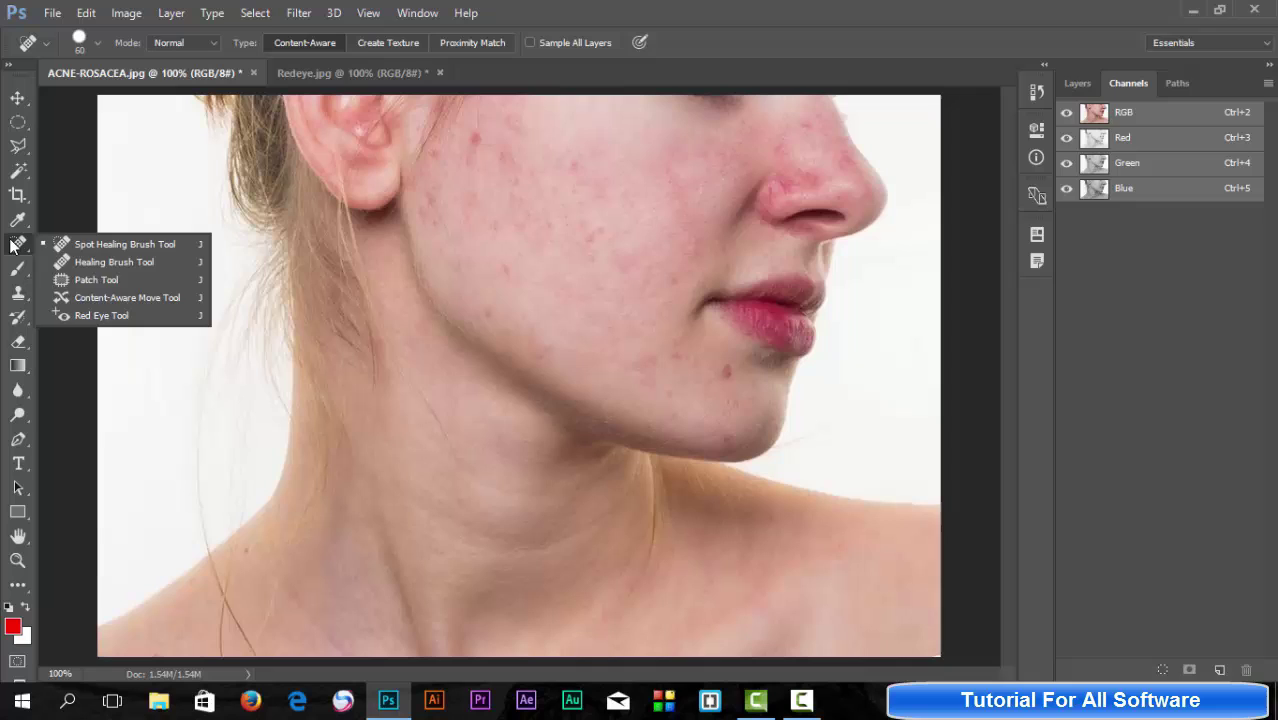
{"action": "left_click", "coordinate": [87, 245]}
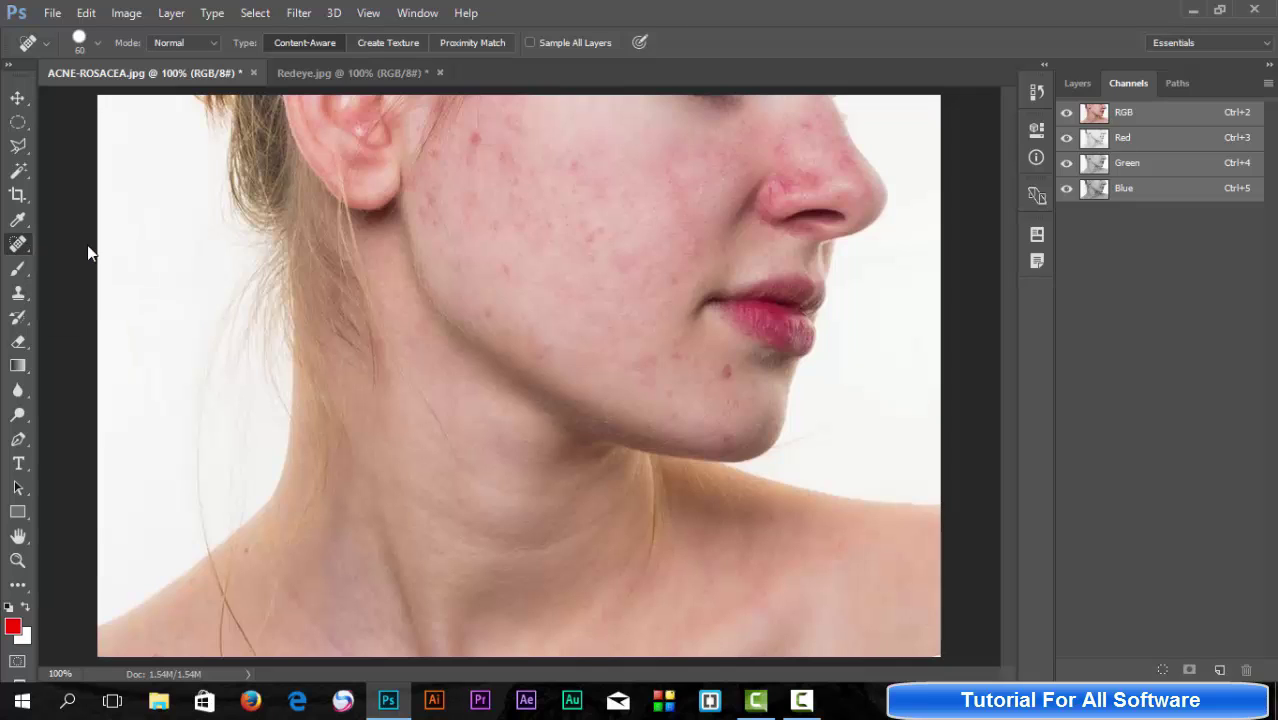
- Heal the red spots across the upper cheek, around the mouth, chin and jaw
{"action": "left_click", "coordinate": [509, 162]}
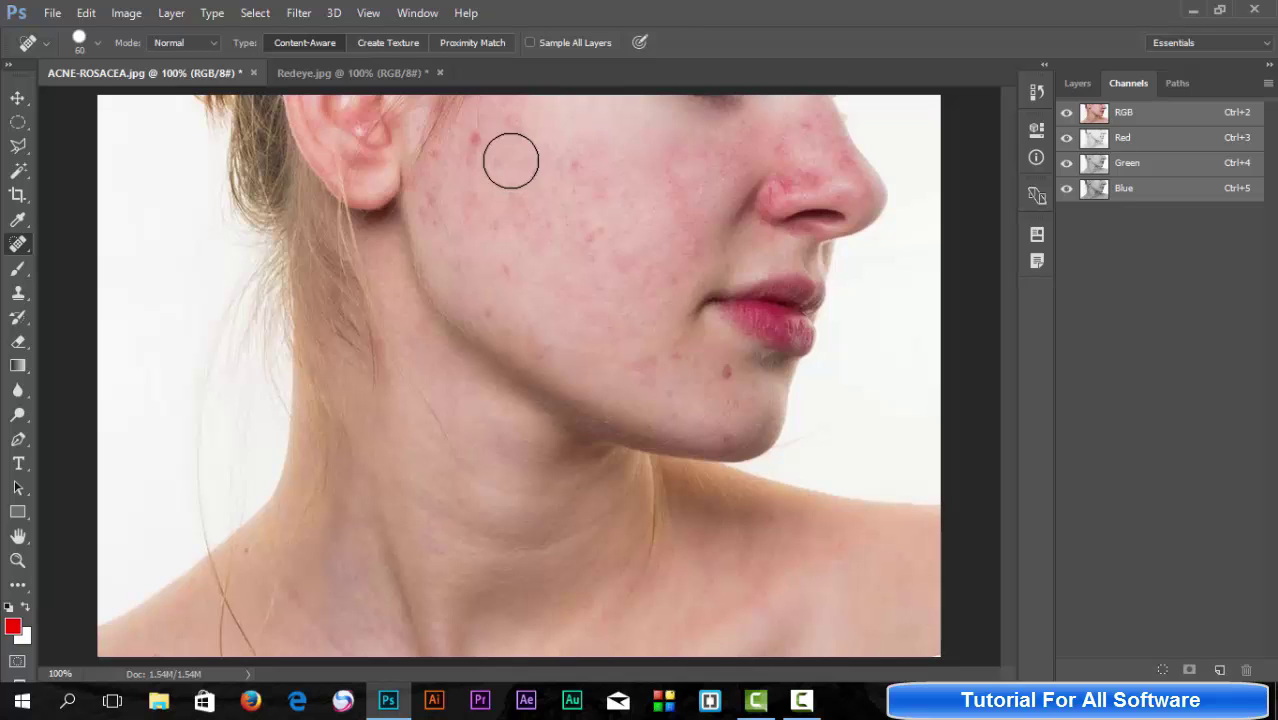
{"action": "left_click", "coordinate": [521, 212]}
{"action": "left_click_drag", "start_coordinate": [535, 216], "coordinate": [585, 200]}
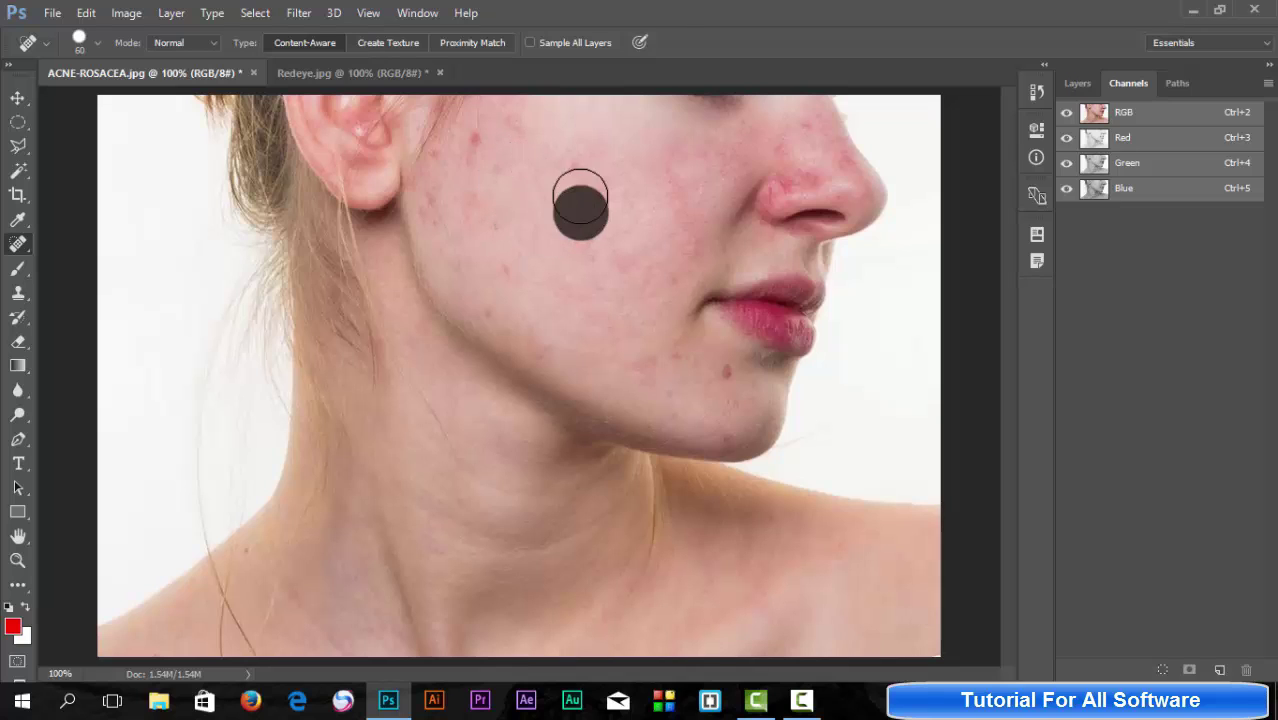
{"action": "left_click", "coordinate": [682, 237]}
{"action": "left_click", "coordinate": [611, 257]}
{"action": "left_click", "coordinate": [515, 285]}
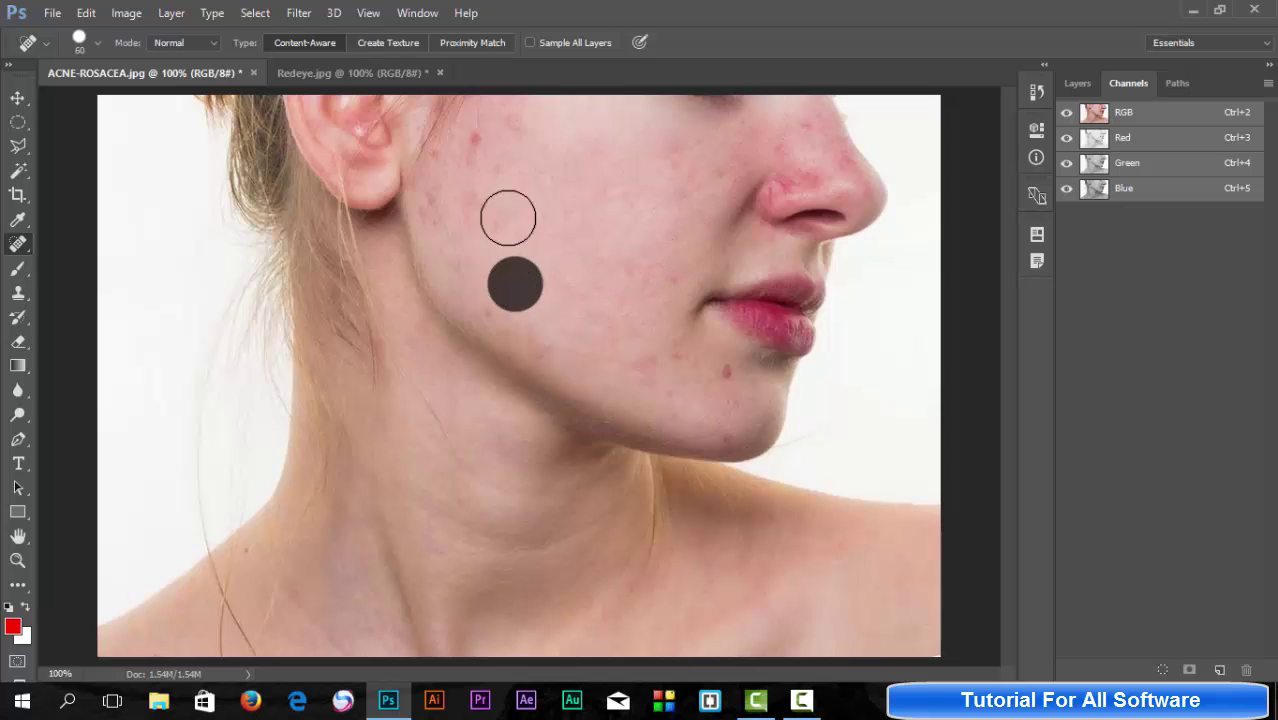
{"action": "left_click", "coordinate": [485, 148]}
{"action": "left_click", "coordinate": [668, 311]}
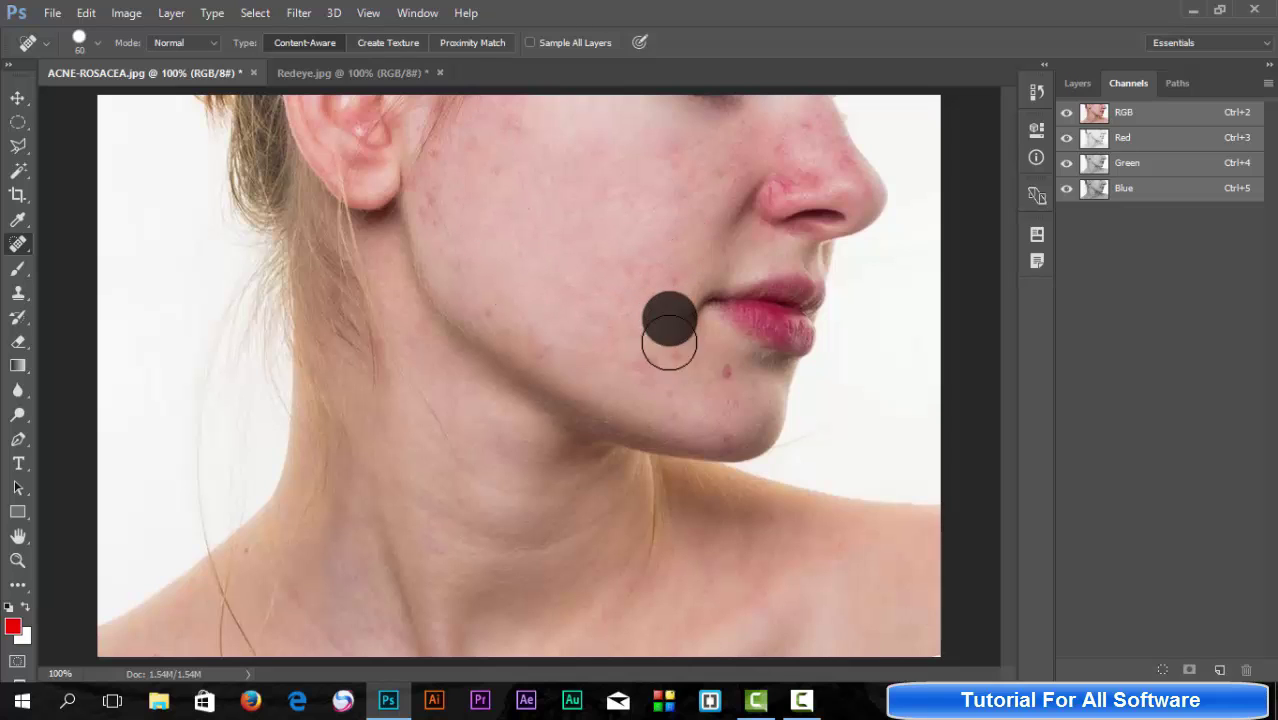
{"action": "left_click", "coordinate": [668, 360]}
{"action": "left_click", "coordinate": [725, 419]}
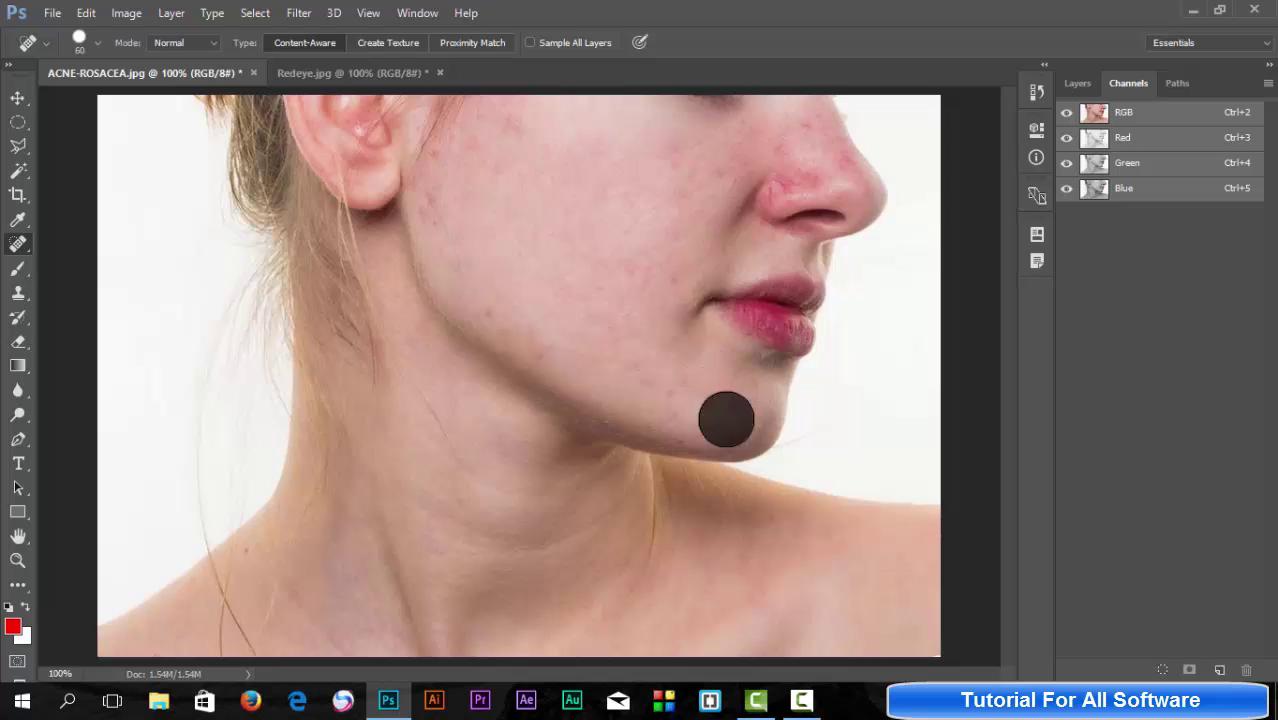
{"action": "left_click", "coordinate": [645, 376]}
{"action": "left_click", "coordinate": [624, 354]}
{"action": "left_click", "coordinate": [525, 341]}
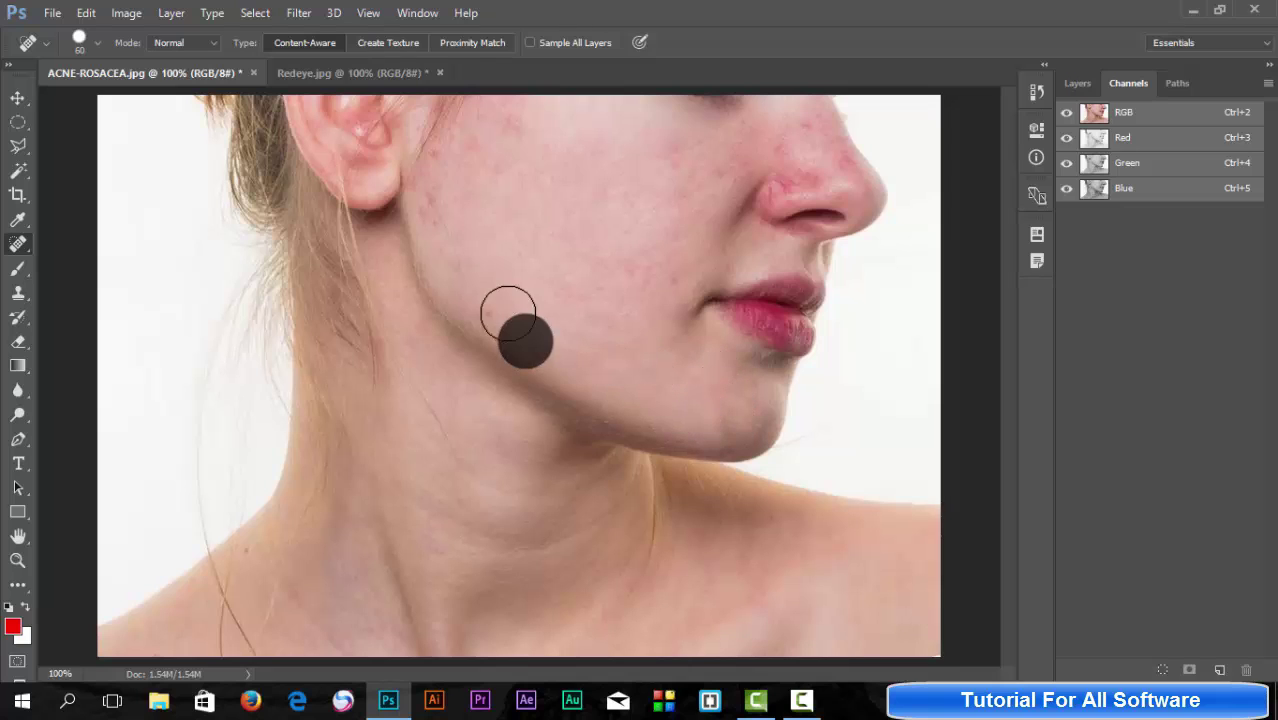
- Heal the remaining spots on the upper and mid cheek and beside the nose
{"action": "left_click", "coordinate": [655, 256]}
{"action": "left_click", "coordinate": [681, 158]}
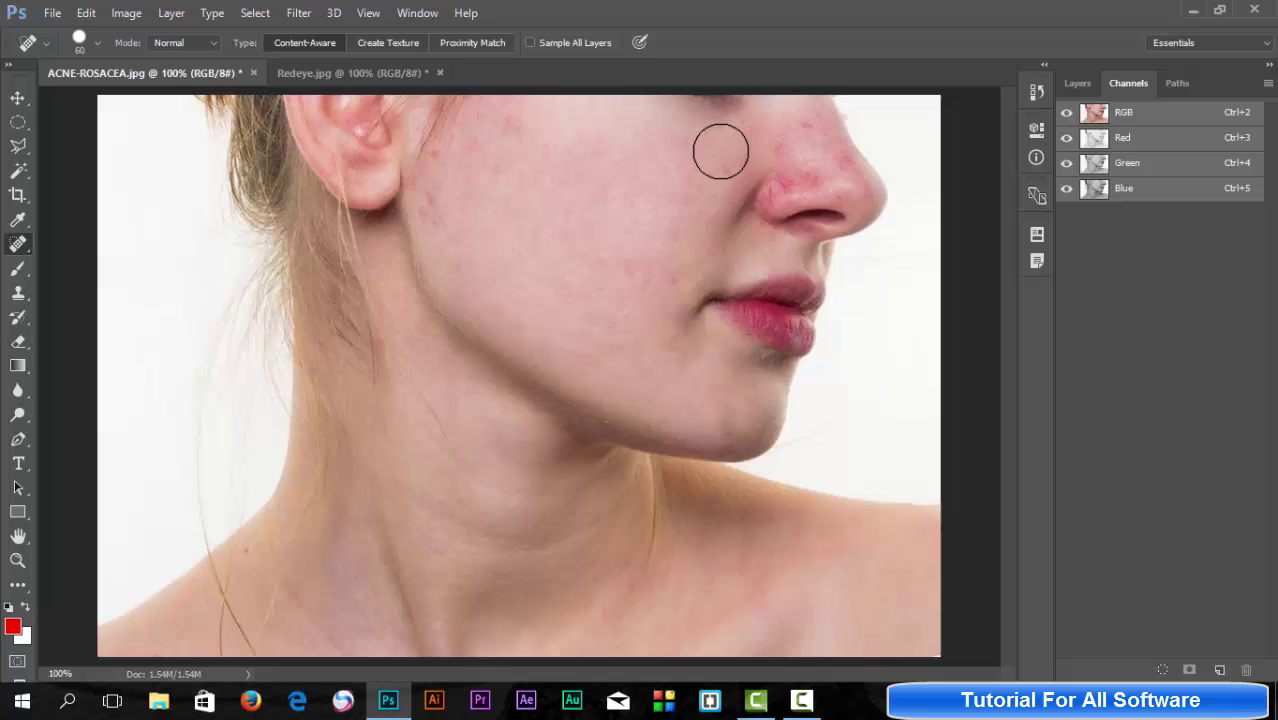
{"action": "left_click_drag", "start_coordinate": [721, 150], "coordinate": [636, 252]}
{"action": "left_click", "coordinate": [684, 141]}
{"action": "left_click_drag", "start_coordinate": [653, 209], "coordinate": [662, 272]}
{"action": "left_click", "coordinate": [656, 282]}
{"action": "left_click", "coordinate": [516, 171]}
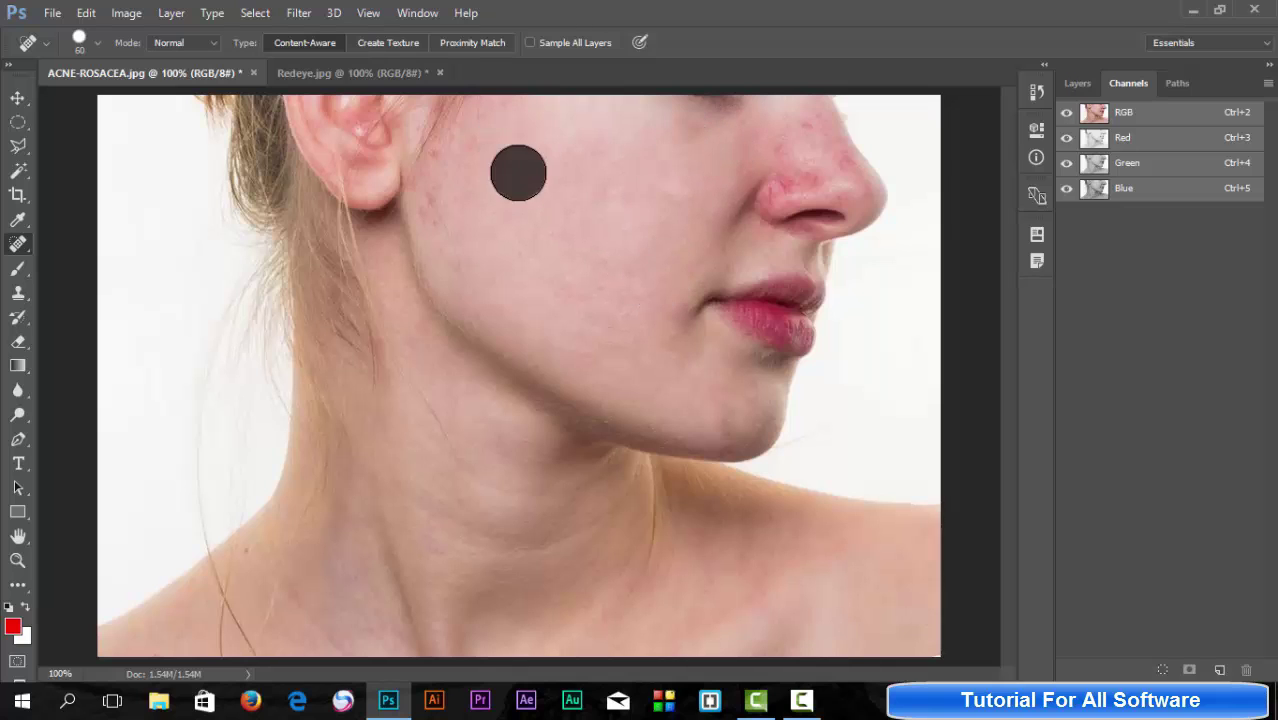
{"action": "left_click", "coordinate": [489, 168]}
{"action": "left_click", "coordinate": [443, 212]}
{"action": "left_click", "coordinate": [566, 230]}
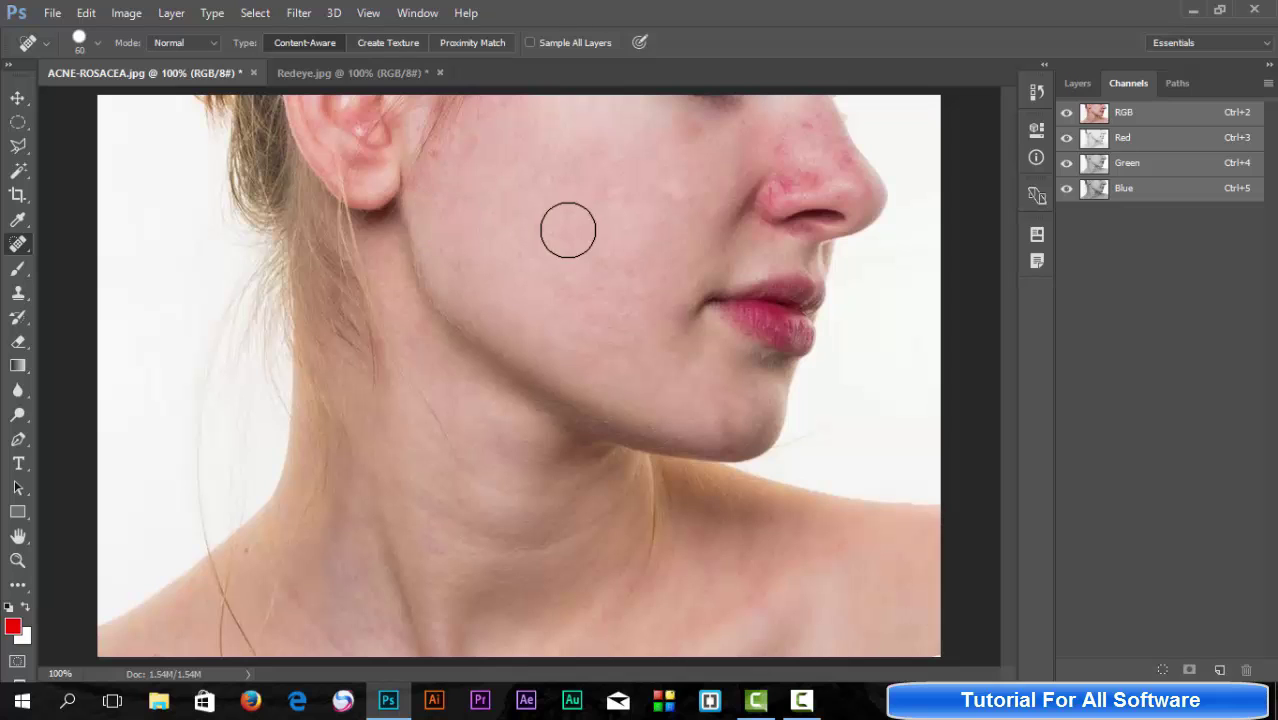
{"action": "left_click", "coordinate": [539, 280]}
{"action": "left_click", "coordinate": [463, 257]}
{"action": "left_click", "coordinate": [559, 251]}
{"action": "left_click", "coordinate": [587, 182]}
{"action": "left_click", "coordinate": [545, 170]}
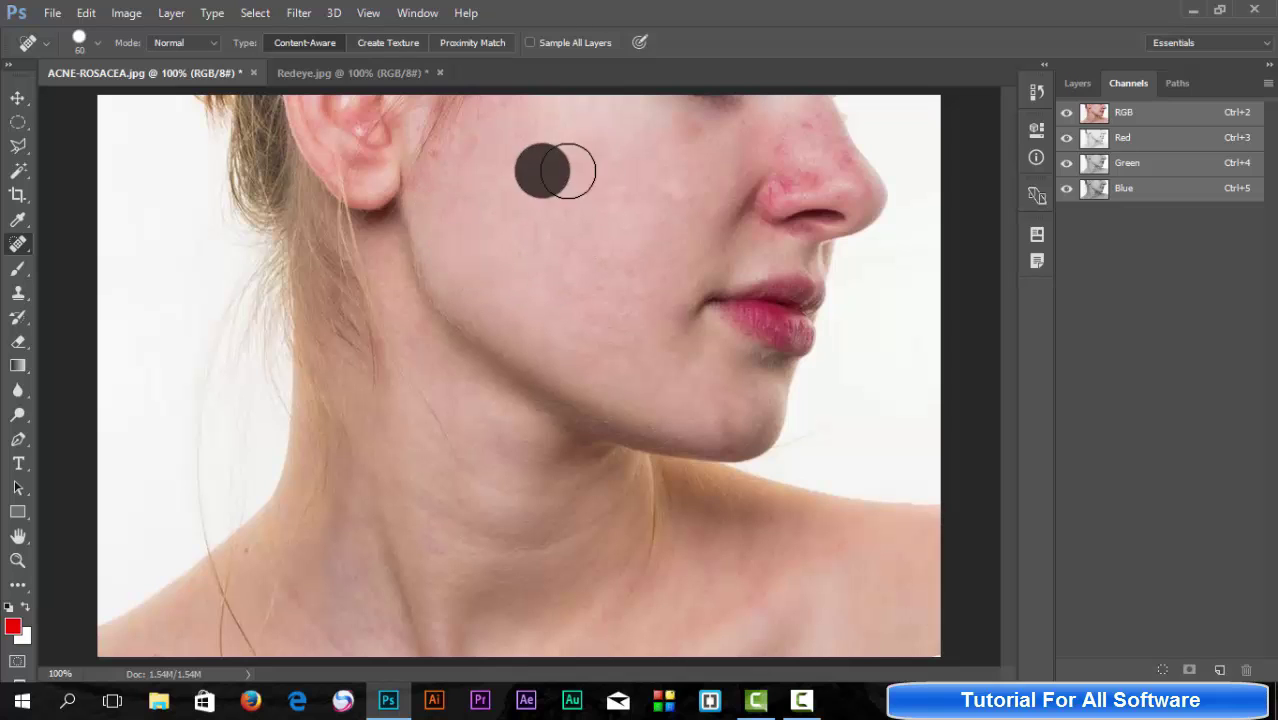
{"action": "left_click", "coordinate": [662, 149]}
{"action": "left_click", "coordinate": [680, 143]}
{"action": "left_click", "coordinate": [708, 145]}
{"action": "left_click", "coordinate": [688, 208]}
{"action": "left_click", "coordinate": [702, 191]}
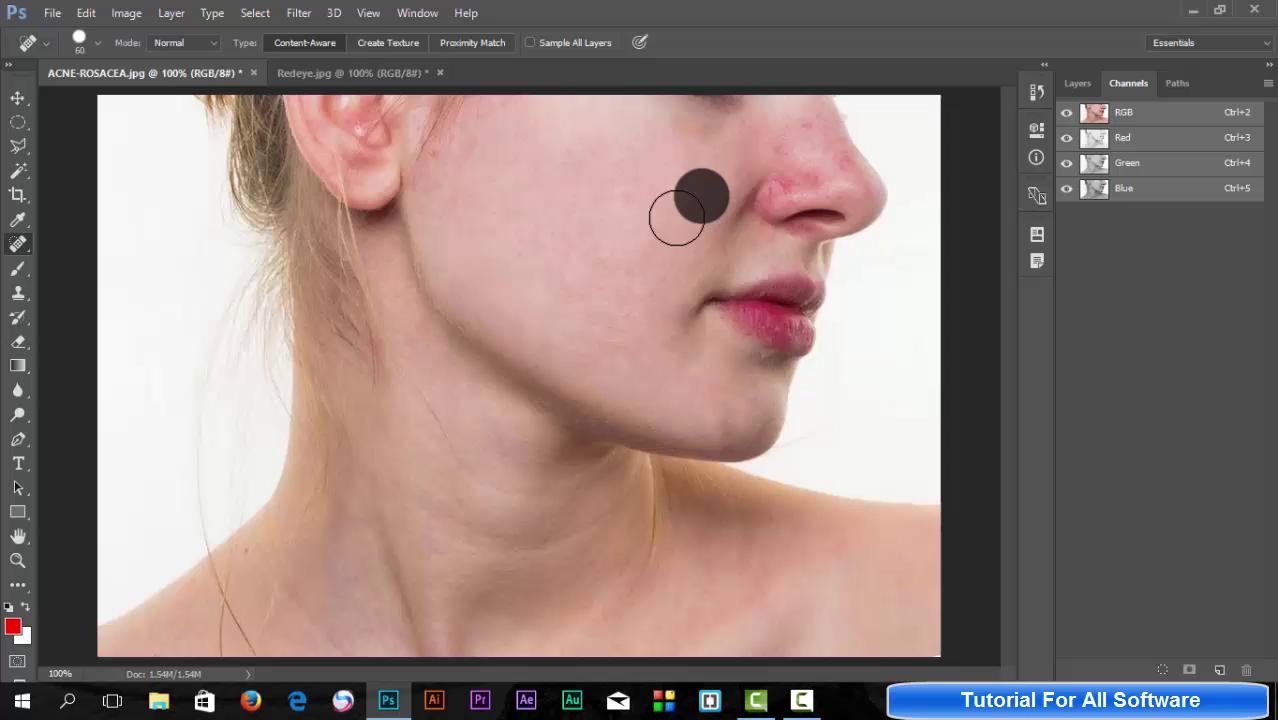
- Switch to the Healing Brush Tool and heal the redness along the nose's left side
{"action": "right_click", "coordinate": [18, 243]}
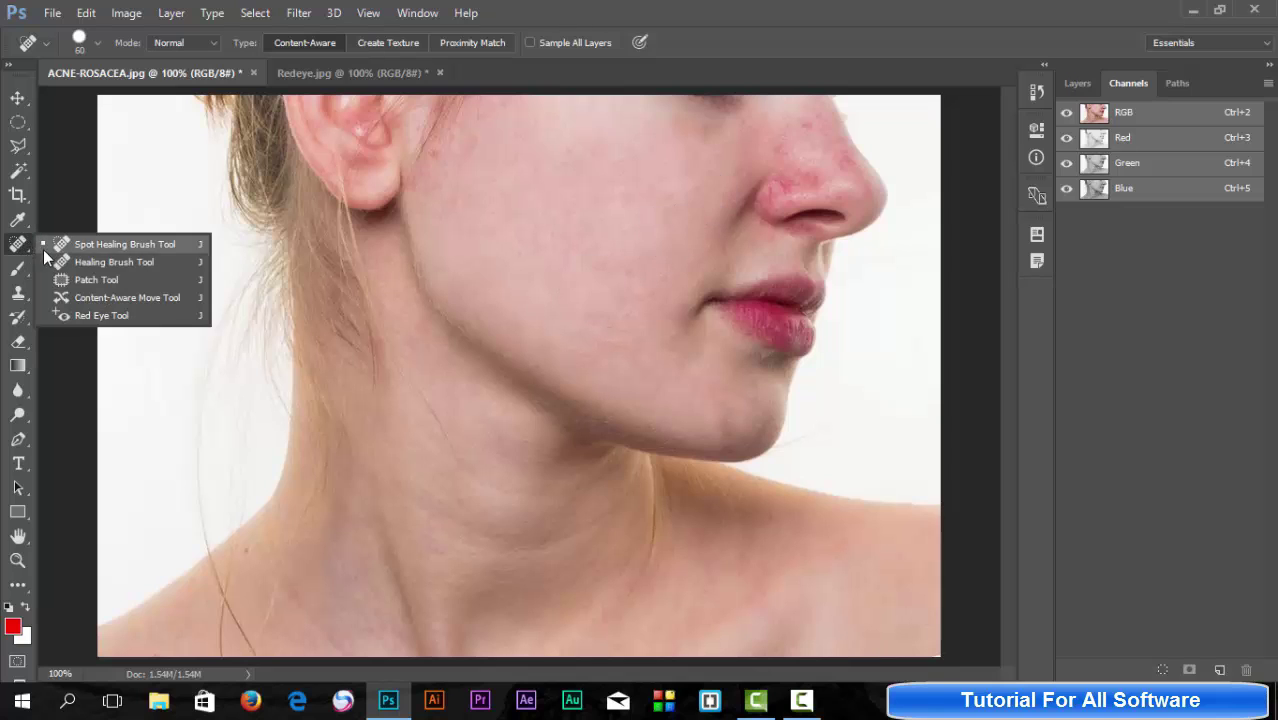
{"action": "left_click", "coordinate": [89, 263]}
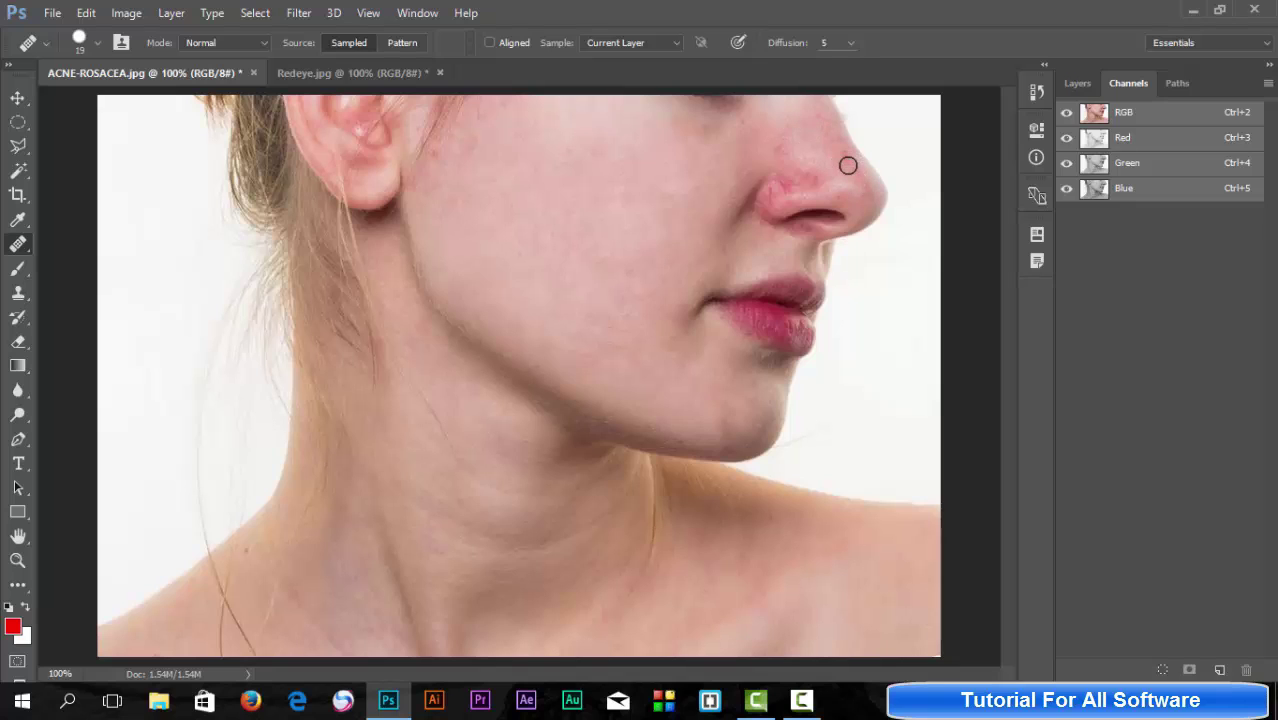
{"action": "left_click", "coordinate": [786, 198]}
{"action": "left_click", "coordinate": [793, 188]}
{"action": "left_click", "coordinate": [782, 152]}
{"action": "left_click", "coordinate": [772, 199]}
{"action": "left_click", "coordinate": [770, 205]}
{"action": "left_click", "coordinate": [781, 176]}
- Heal the redness at the nose tip and bridge, then return to the Spot Healing Brush
{"action": "left_click", "coordinate": [844, 158]}
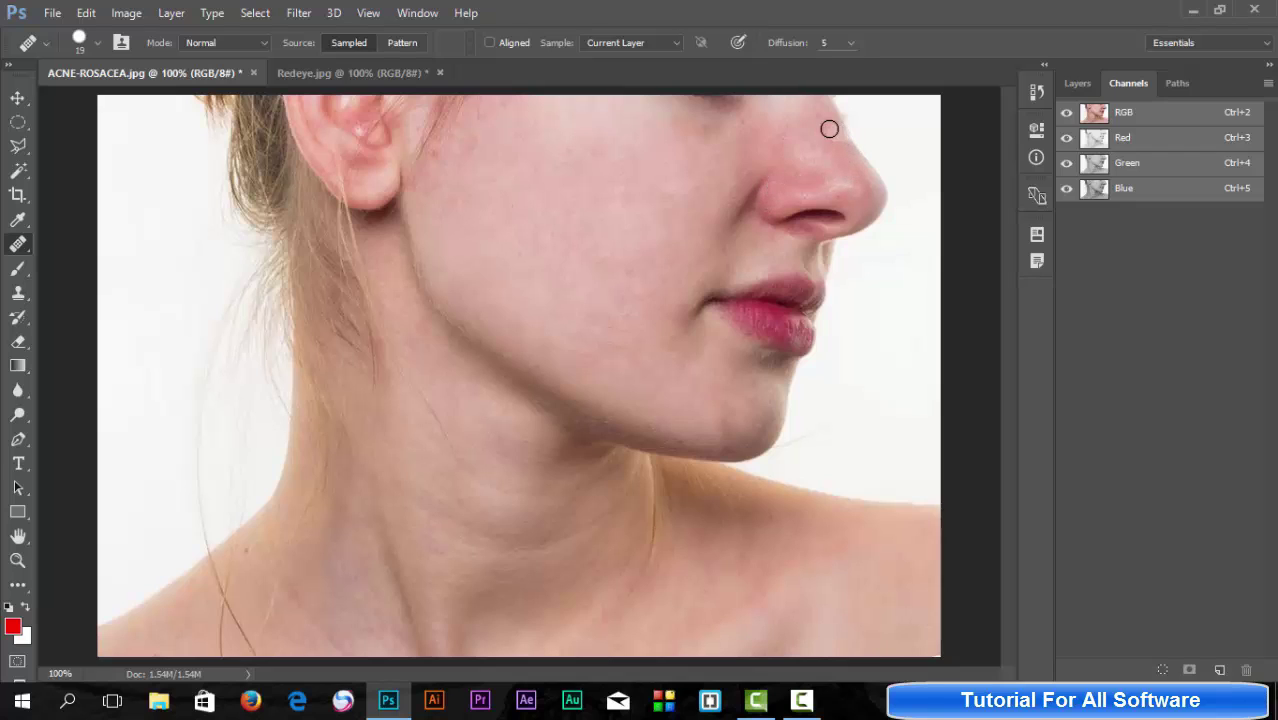
{"action": "left_click", "coordinate": [814, 121]}
{"action": "left_click", "coordinate": [820, 181]}
{"action": "right_click", "coordinate": [32, 250]}
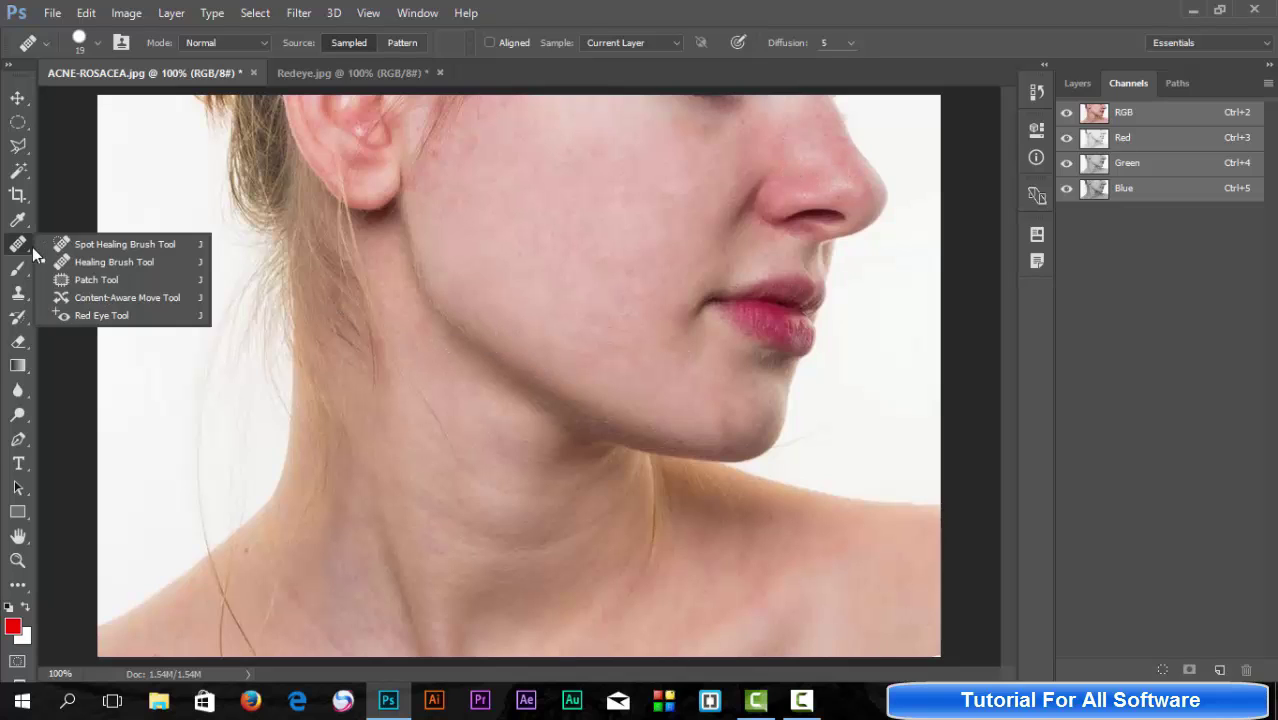
{"action": "left_click", "coordinate": [86, 242]}
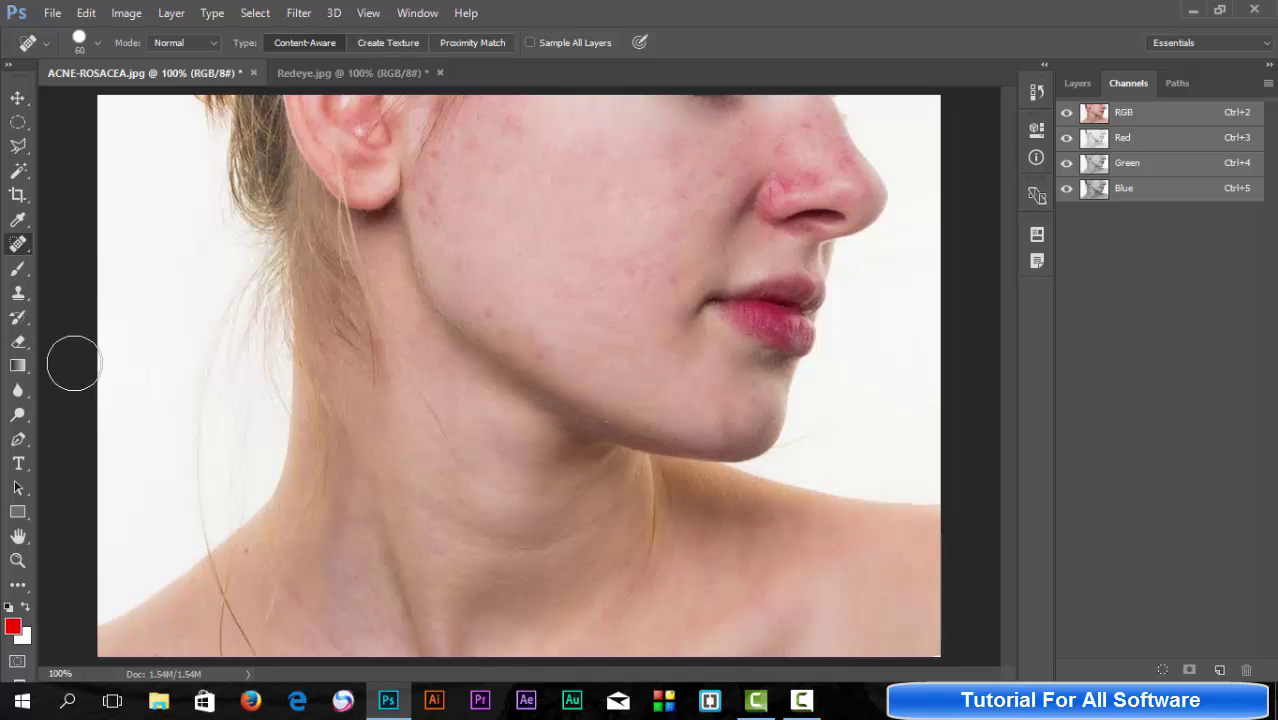
- Use the Patch Tool to outline the spot cluster on the upper cheek, then deselect
{"action": "right_click", "coordinate": [18, 244]}
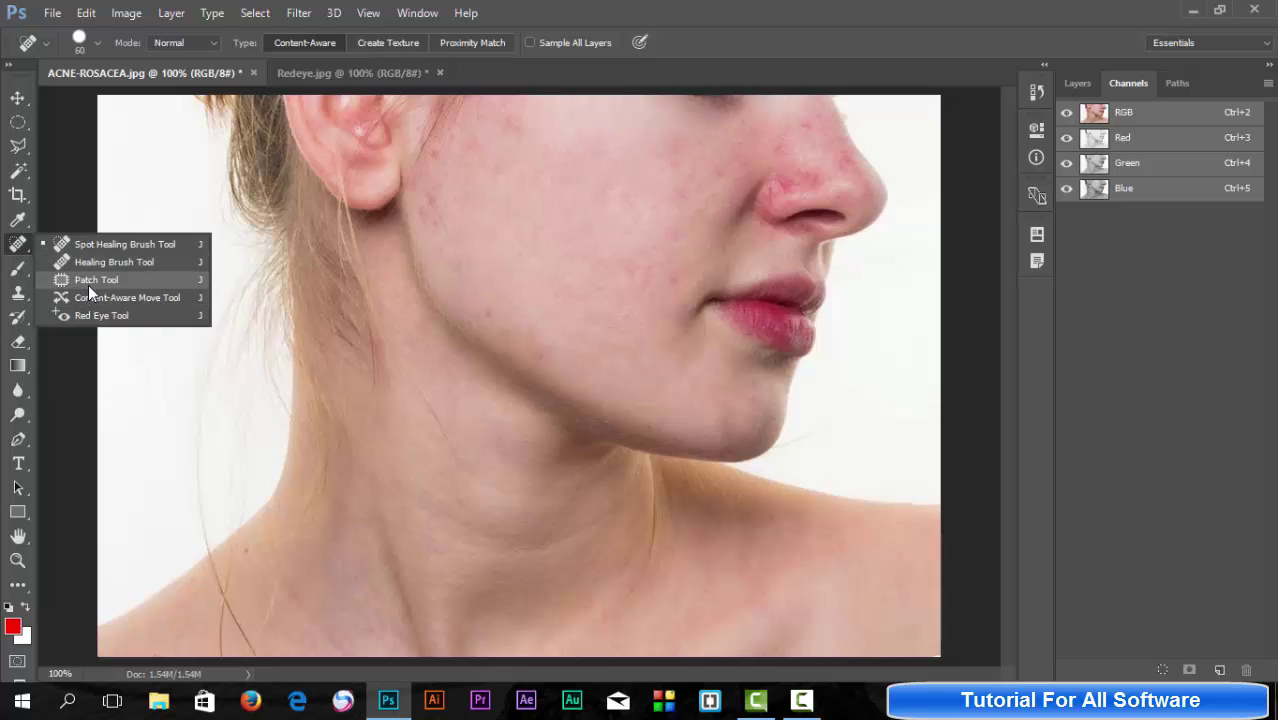
{"action": "left_click", "coordinate": [88, 281]}
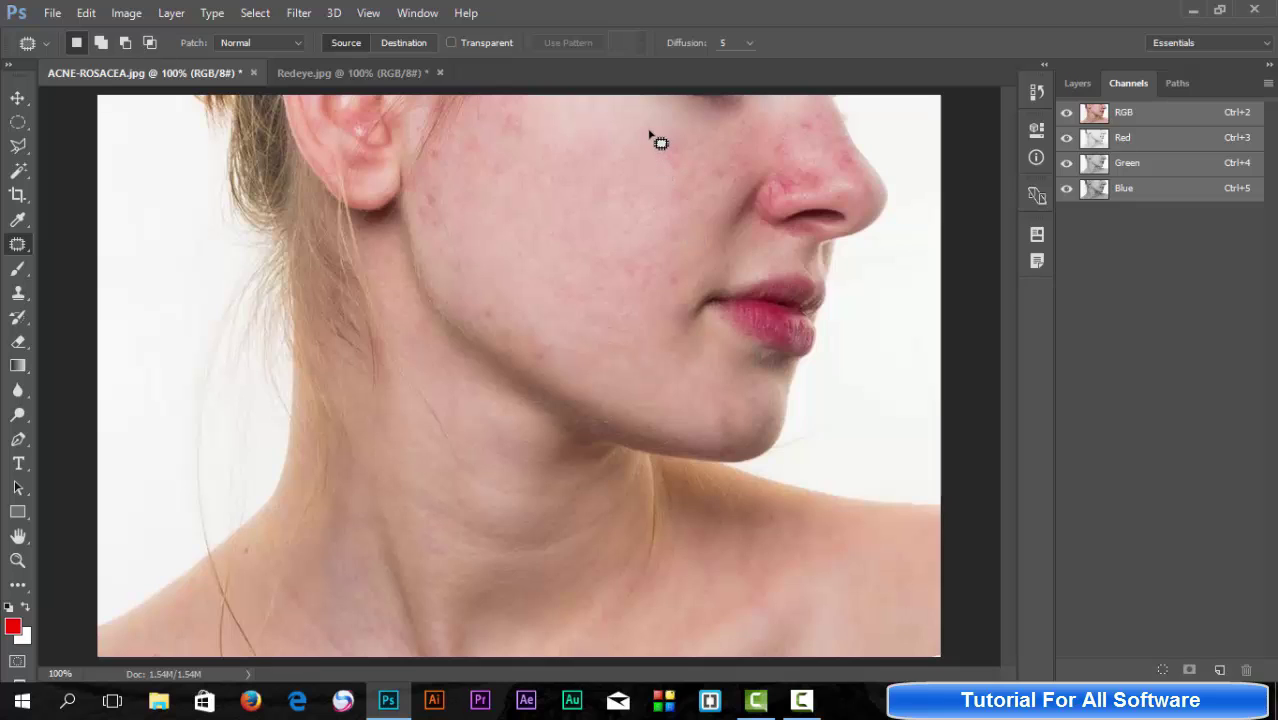
{"action": "mouse_move", "coordinate": [648, 130]}
{"action": "left_mouse_down"}
{"action": "mouse_move", "coordinate": [678, 177]}
{"action": "mouse_move", "coordinate": [692, 180]}
{"action": "mouse_move", "coordinate": [705, 158]}
{"action": "mouse_move", "coordinate": [694, 140]}
{"action": "mouse_move", "coordinate": [645, 129]}
{"action": "mouse_move", "coordinate": [596, 186]}
{"action": "mouse_move", "coordinate": [578, 134]}
{"action": "left_mouse_up"}
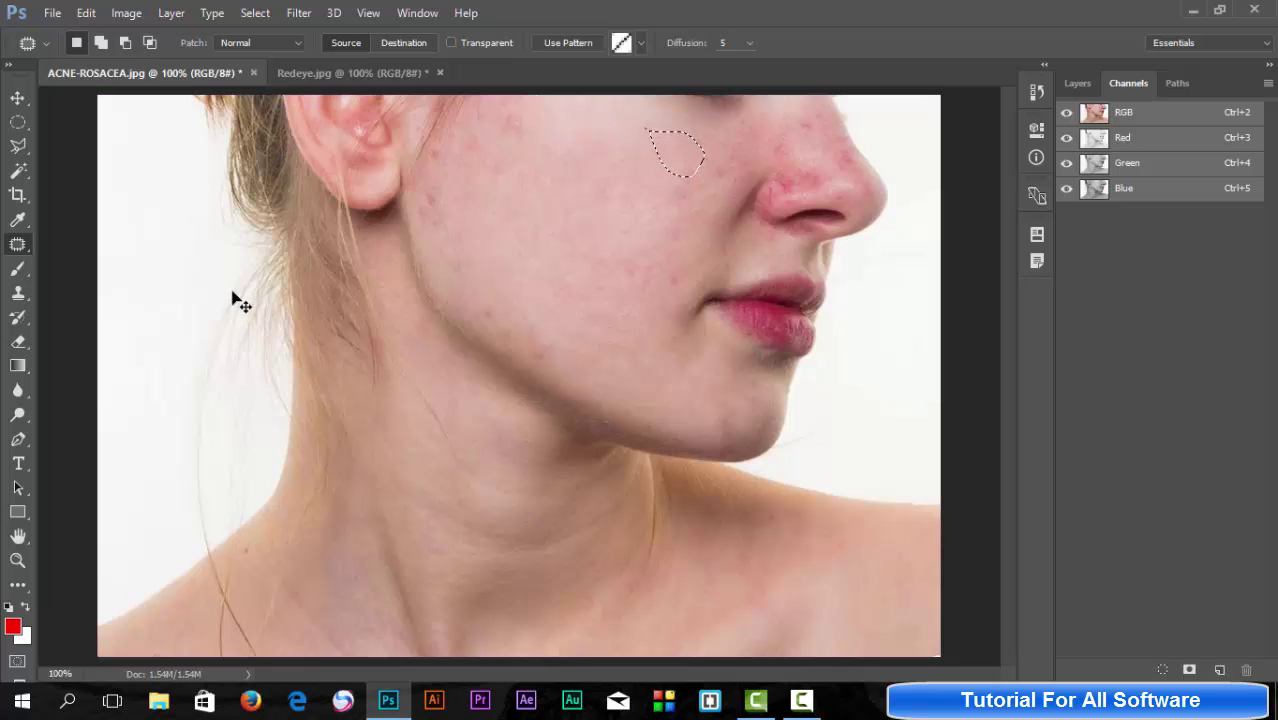
{"action": "key", "text": "ctrl+d"}
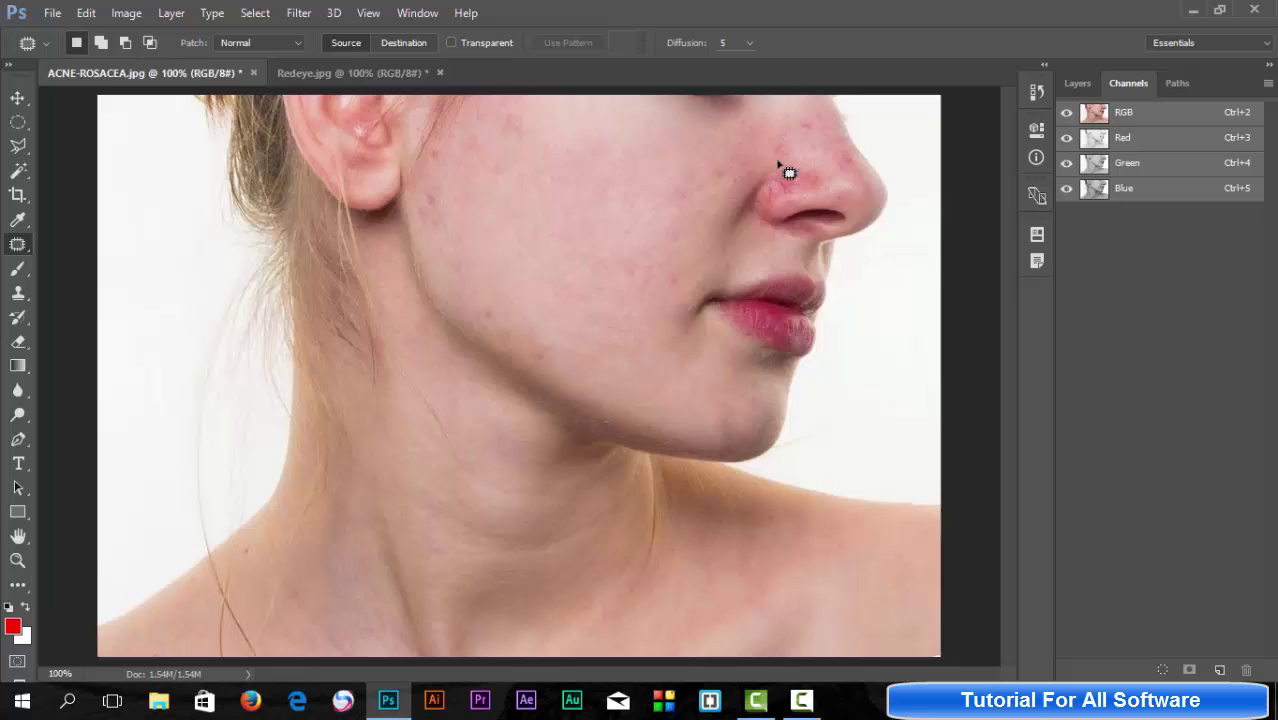
{"action": "right_click", "coordinate": [22, 248]}
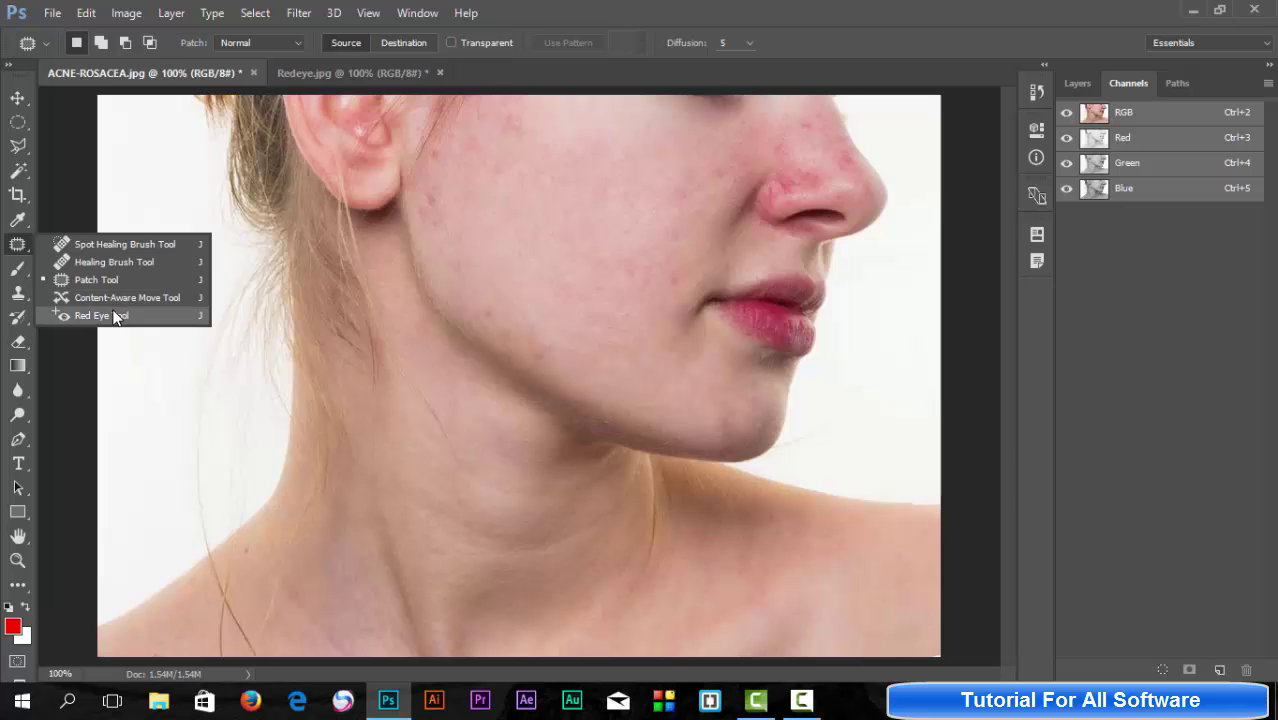
- Switch to the Redeye.jpg document showing the face with red pupils
{"action": "left_click", "coordinate": [305, 72]}
{"action": "left_click", "coordinate": [306, 73]}
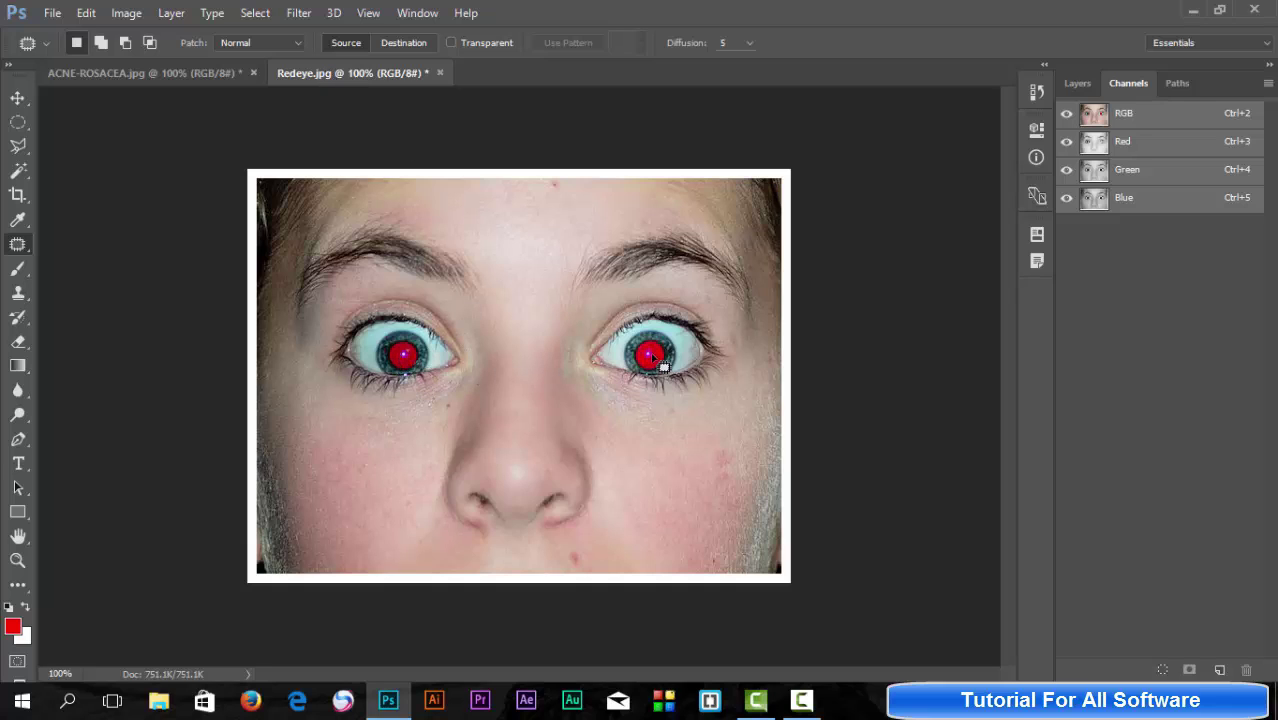
{"action": "right_click", "coordinate": [17, 245]}
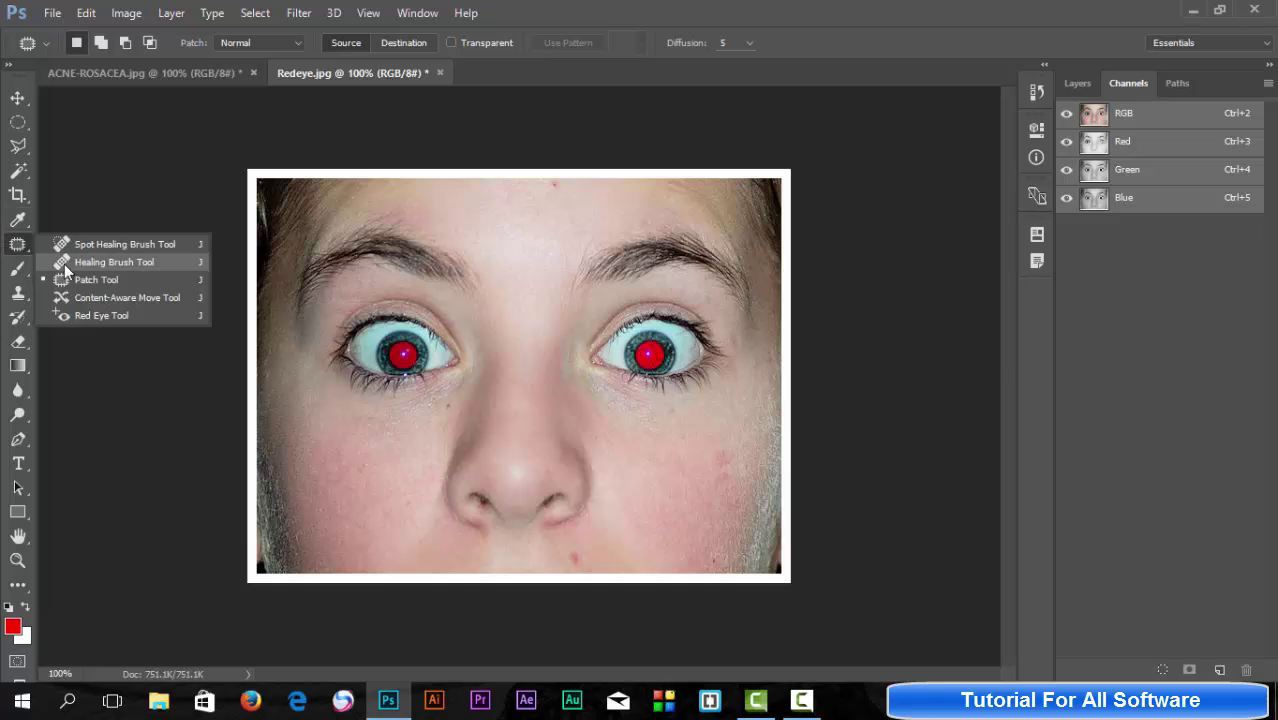
- Darken the left and right red pupils with the Red Eye Tool at 50% settings
{"action": "left_click", "coordinate": [92, 315]}
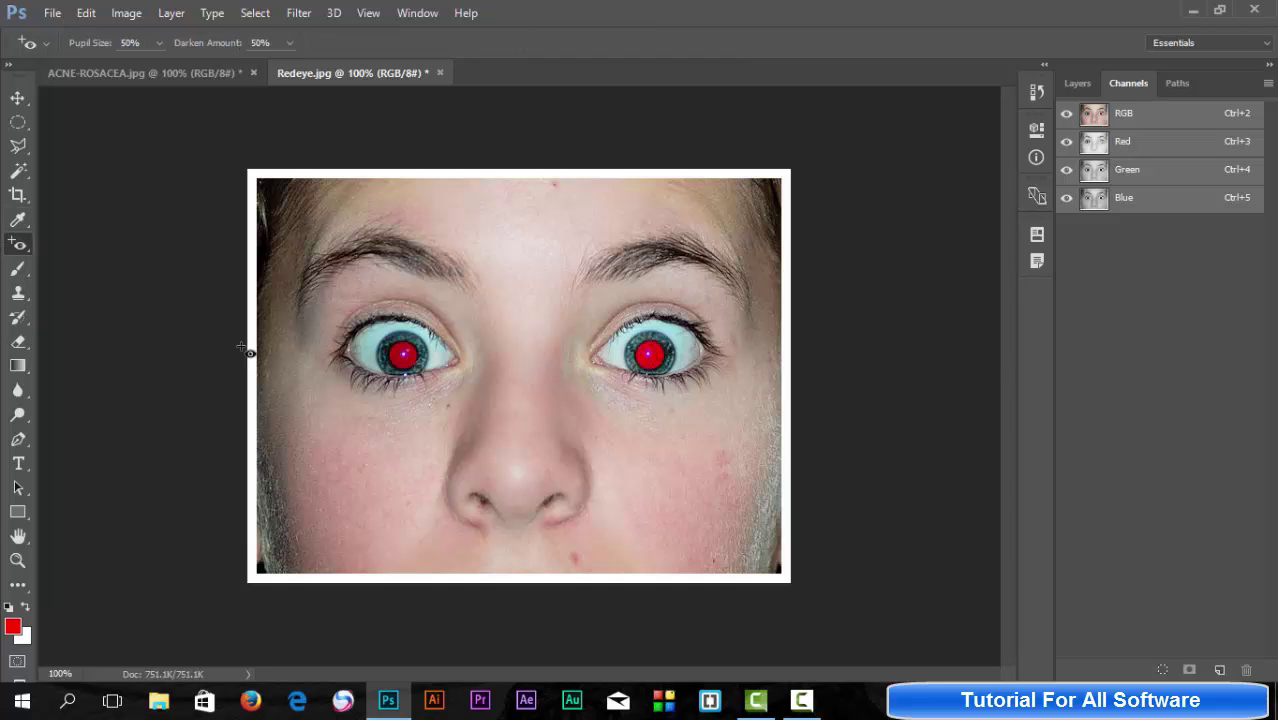
{"action": "left_click", "coordinate": [403, 353]}
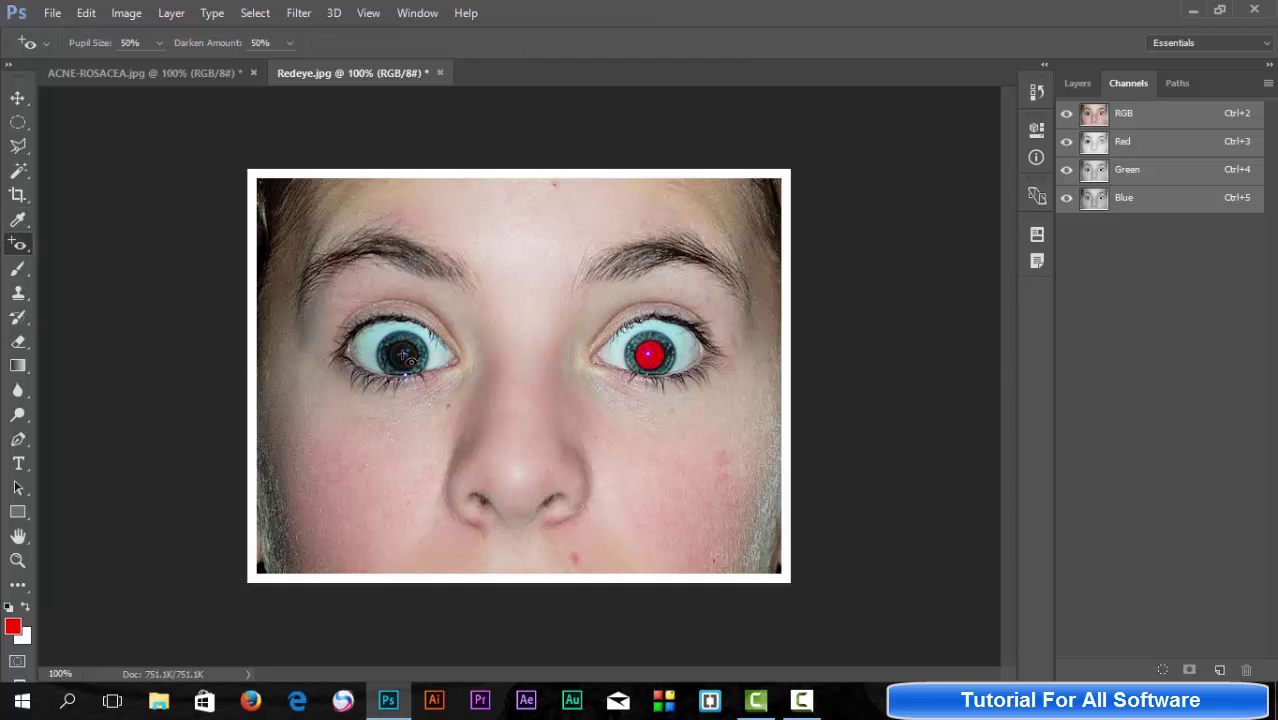
{"action": "left_click", "coordinate": [650, 357]}
{"action": "right_click", "coordinate": [12, 248]}
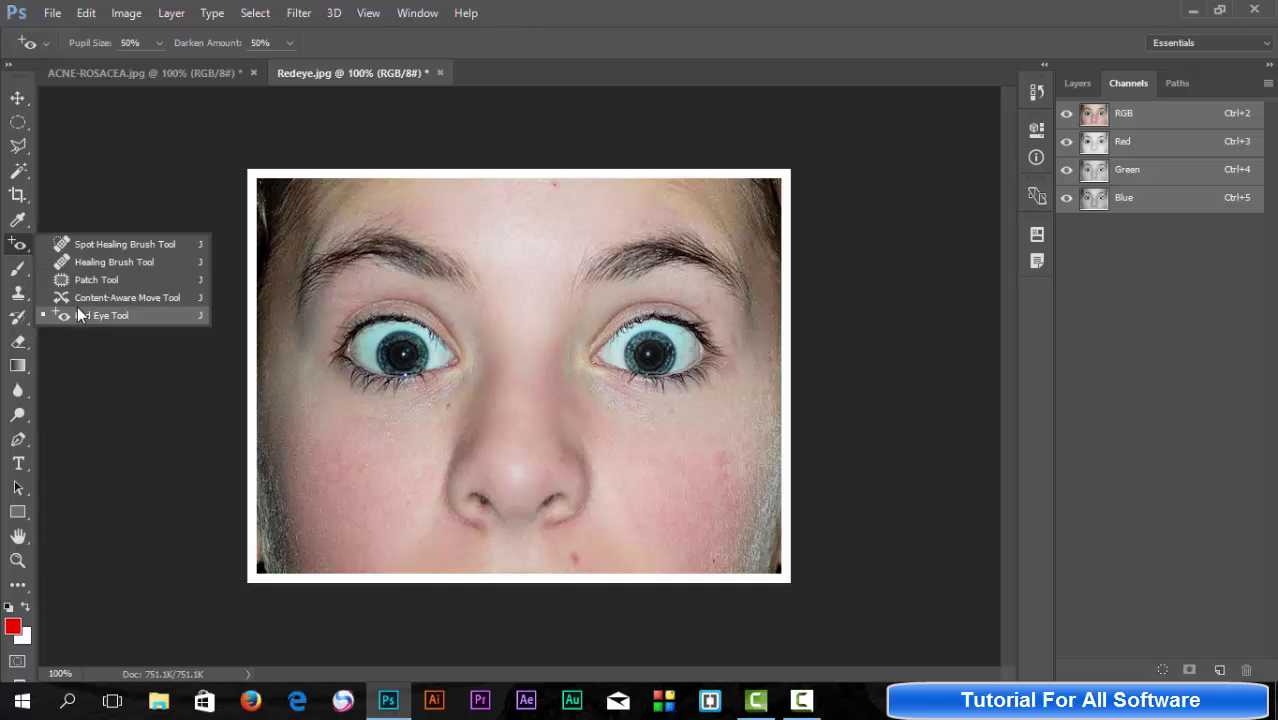
{"action": "left_click", "coordinate": [80, 316]}
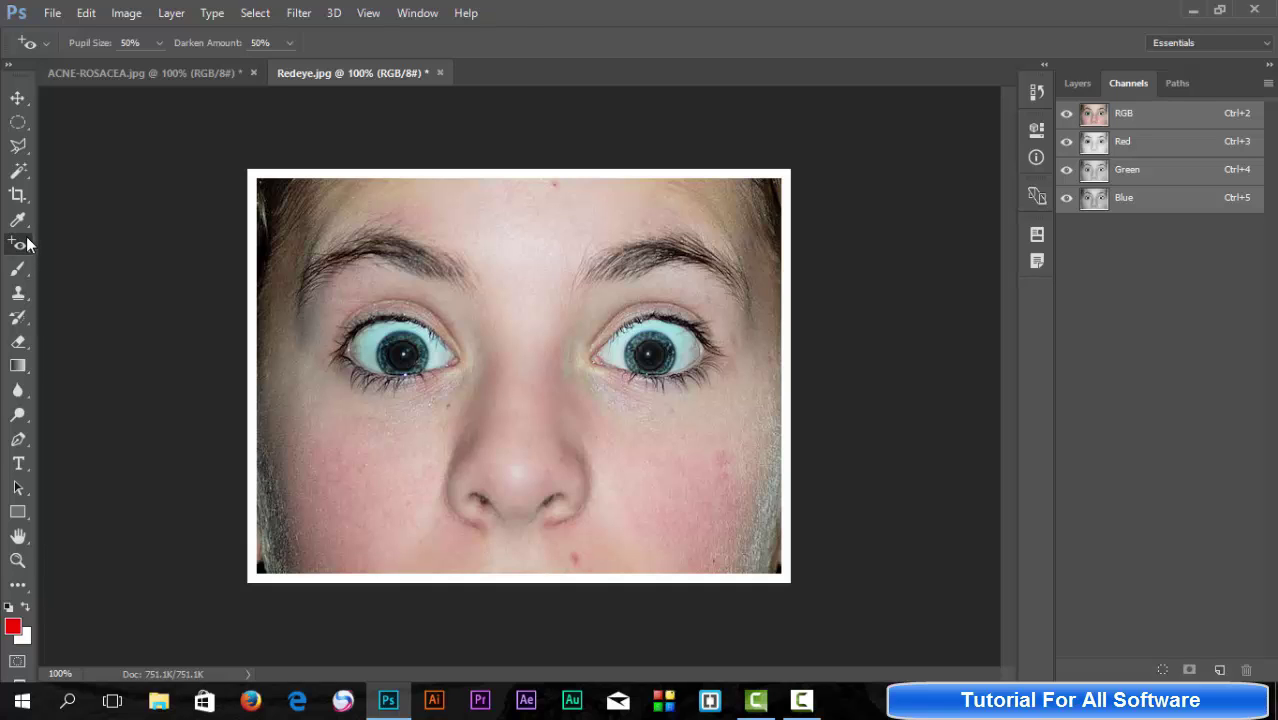